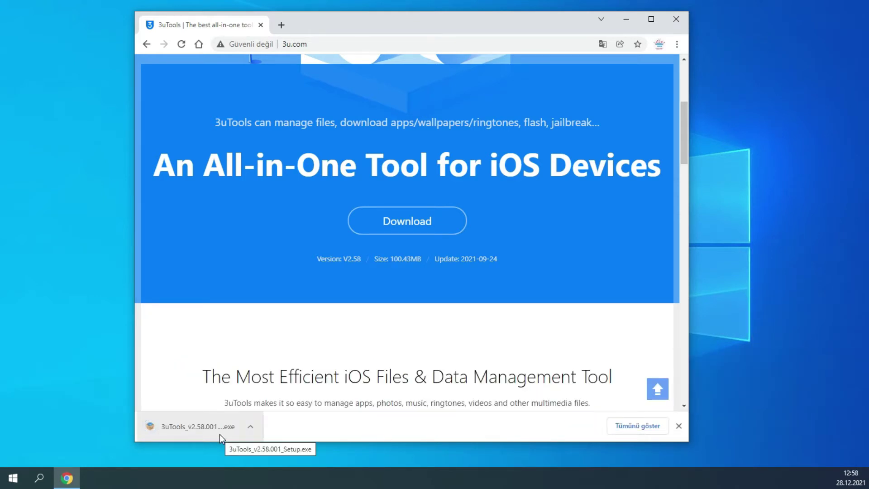
# Step: Copy the downloaded 3uTools_v2.58.001_Setup.exe to the desktop with the Explorer copy option and minimize the browser
pyautogui.moveTo(192, 428); pyautogui.dragTo(74, 128)
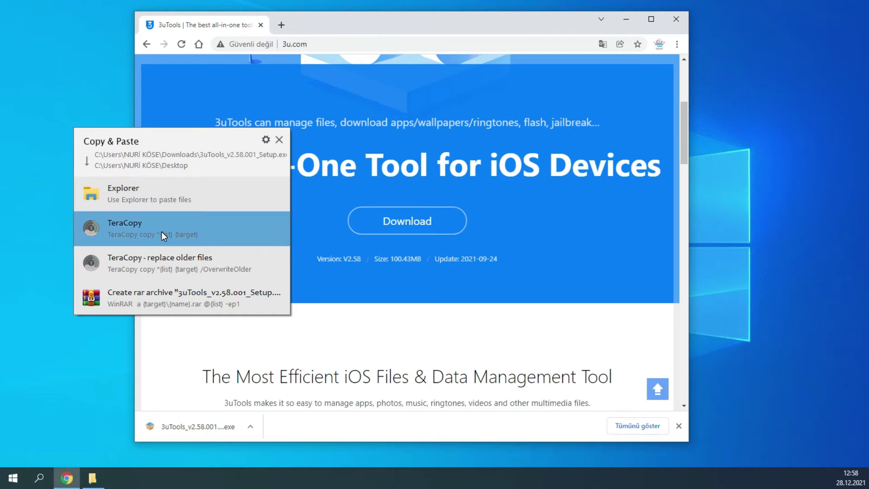
pyautogui.click(156, 198)
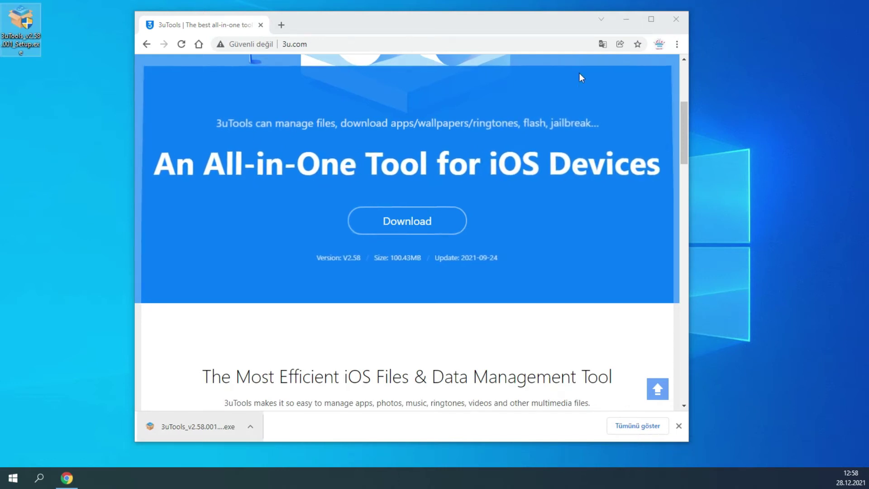
pyautogui.click(629, 20)
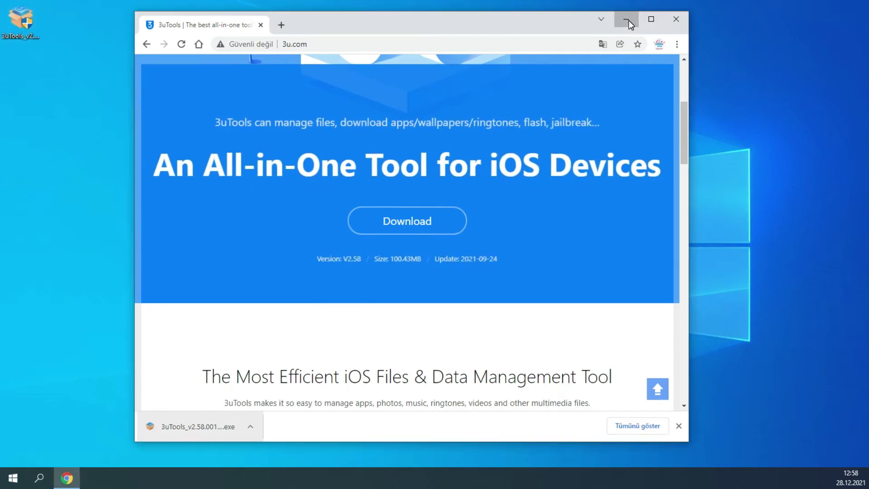
pyautogui.click(629, 21)
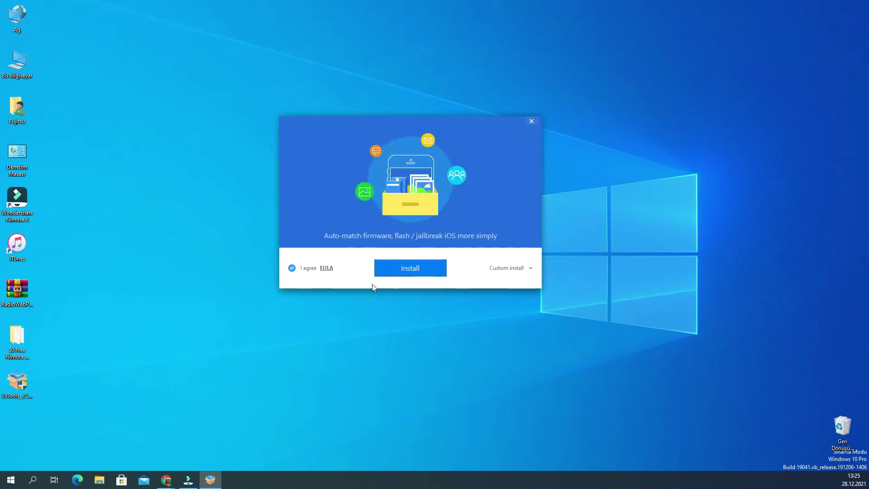
# Step: Leave the EULA consent ticked in the 3uTools installer and view the End User License Agreement
pyautogui.click(292, 267)
pyautogui.click(292, 267)
pyautogui.click(326, 269)
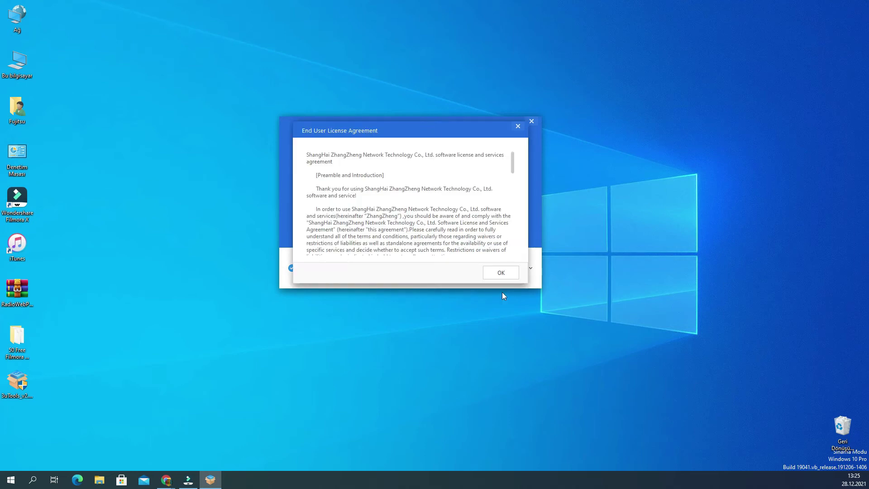
pyautogui.click(500, 272)
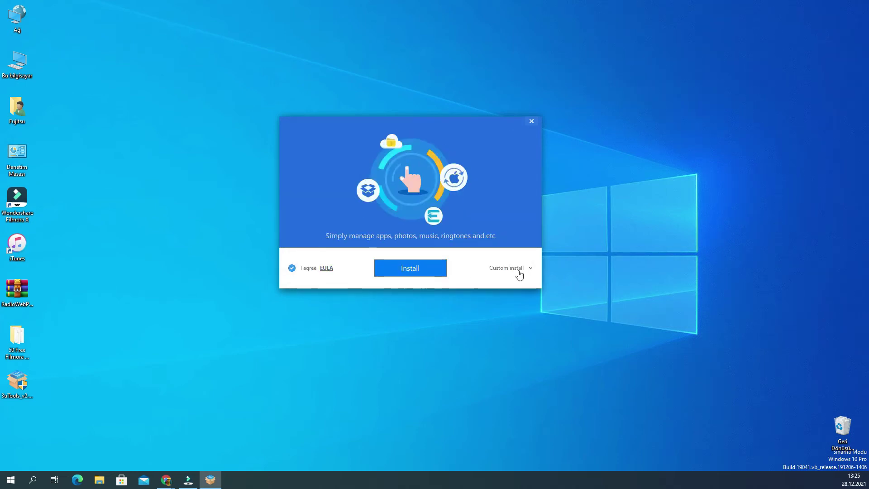
# Step: Review the install location and data location in the custom install options without changing them
pyautogui.click(519, 272)
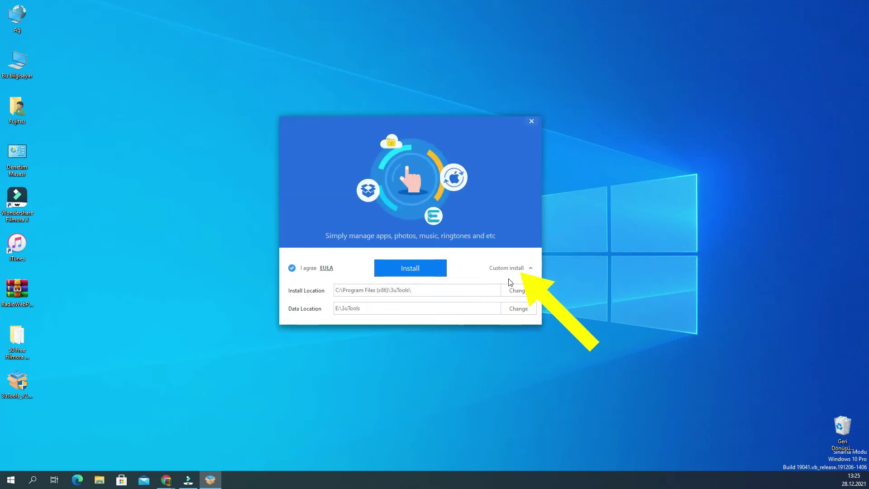
pyautogui.click(423, 293)
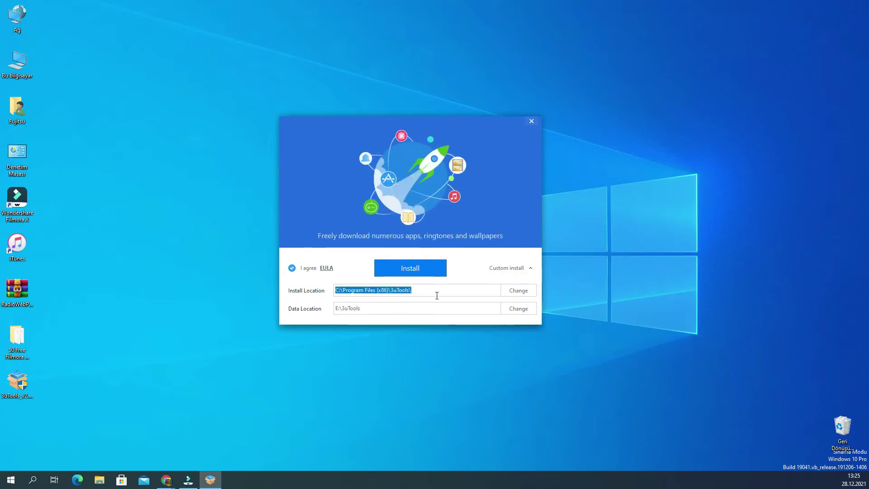
pyautogui.click(437, 296)
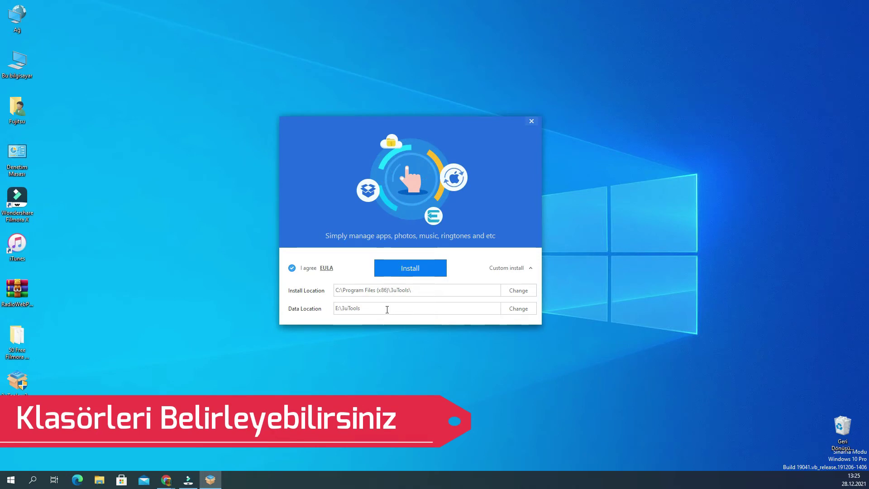
pyautogui.click(516, 270)
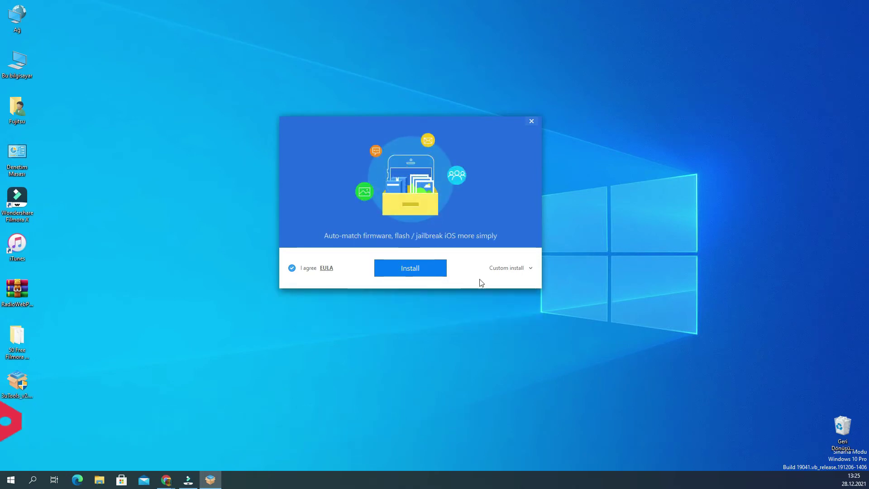
# Step: Install 3uTools with the default folders and launch it
pyautogui.click(425, 273)
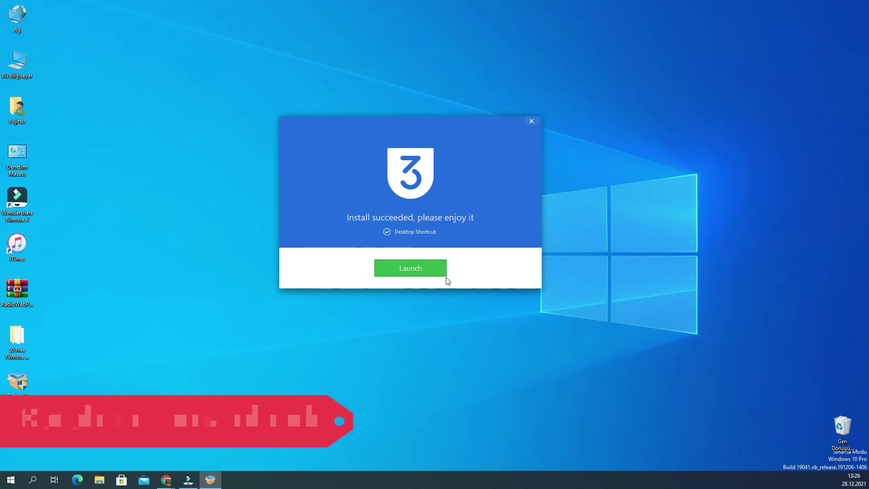
pyautogui.click(397, 272)
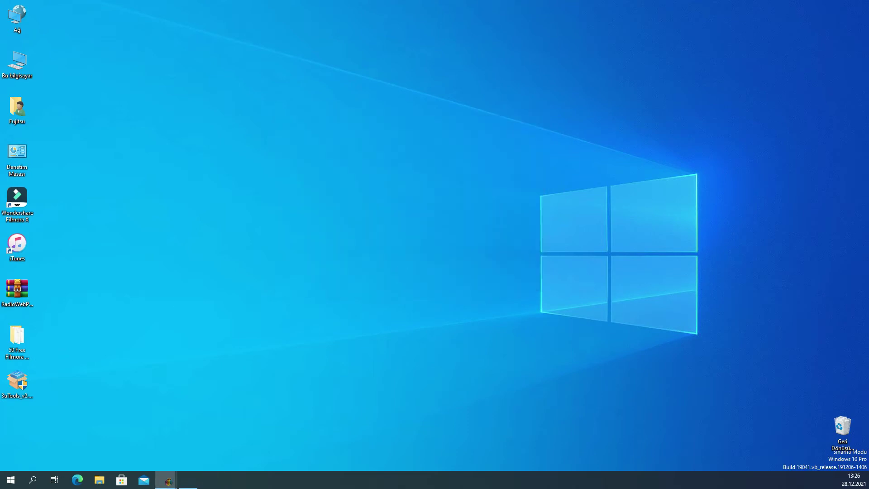
pyautogui.moveTo(855, 67); pyautogui.dragTo(10, 422)
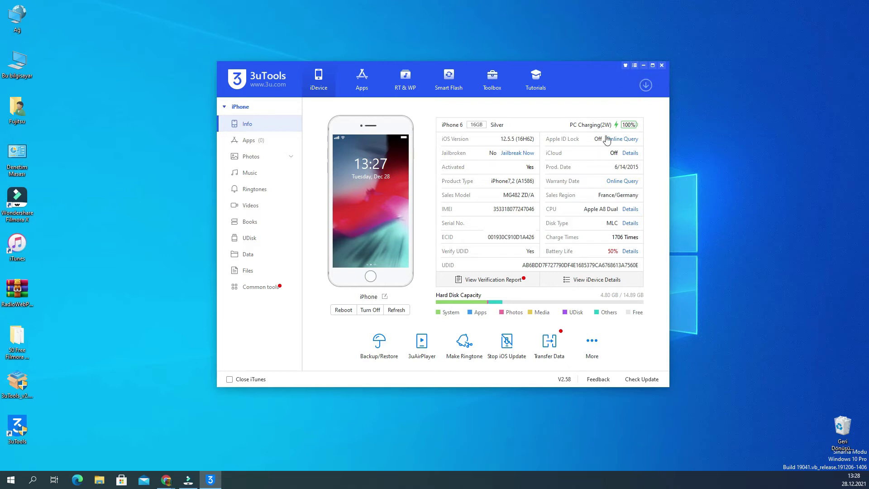
# Step: Set the program language to Türkçe in the general settings
pyautogui.click(638, 68)
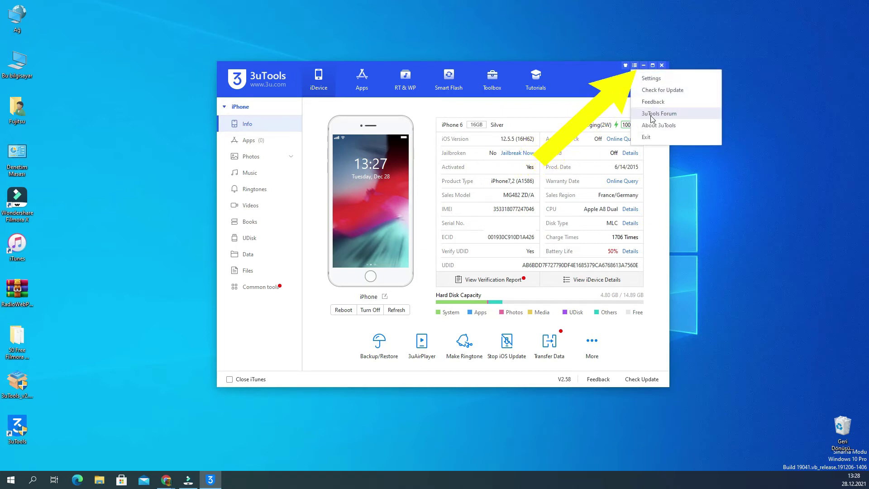
pyautogui.click(651, 79)
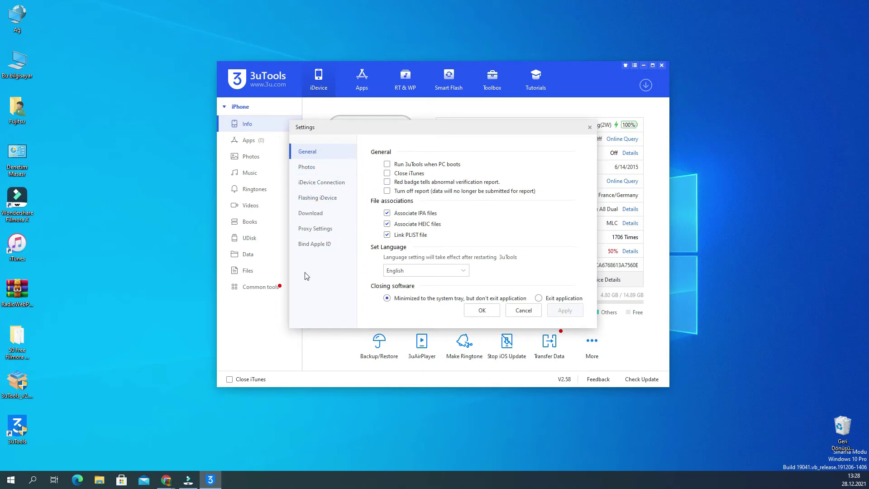
pyautogui.click(317, 164)
pyautogui.click(318, 153)
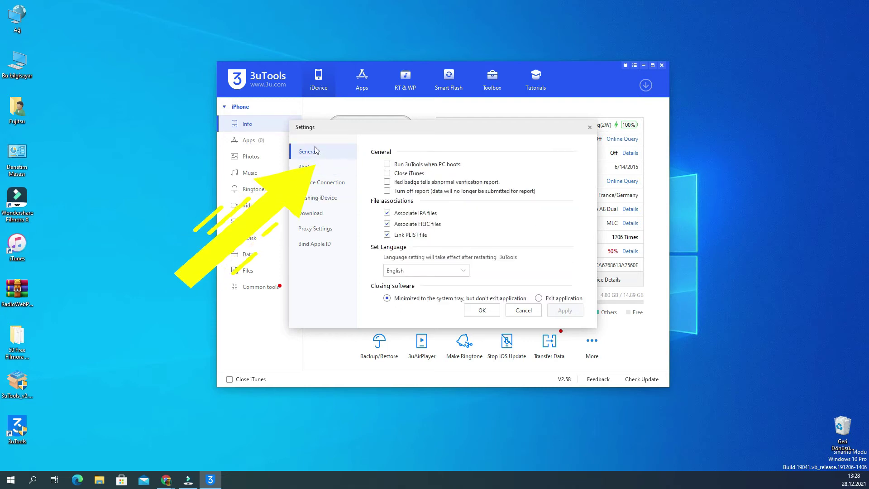
pyautogui.click(434, 271)
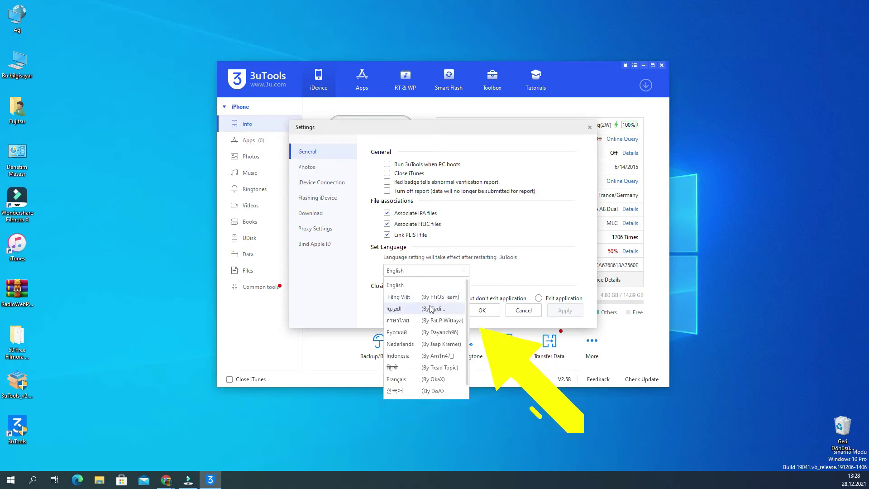
pyautogui.scroll(-1, 408, 374)
pyautogui.click(425, 270)
pyautogui.click(425, 271)
pyautogui.scroll(-1, 411, 393)
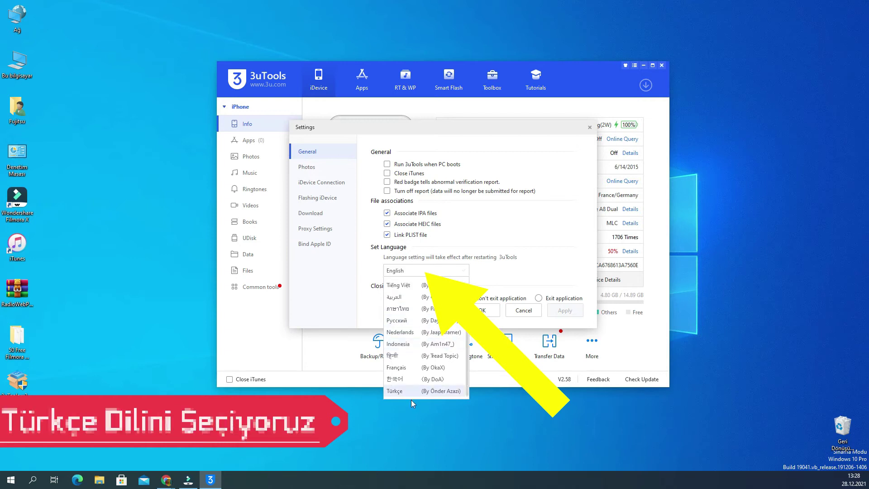
pyautogui.click(411, 392)
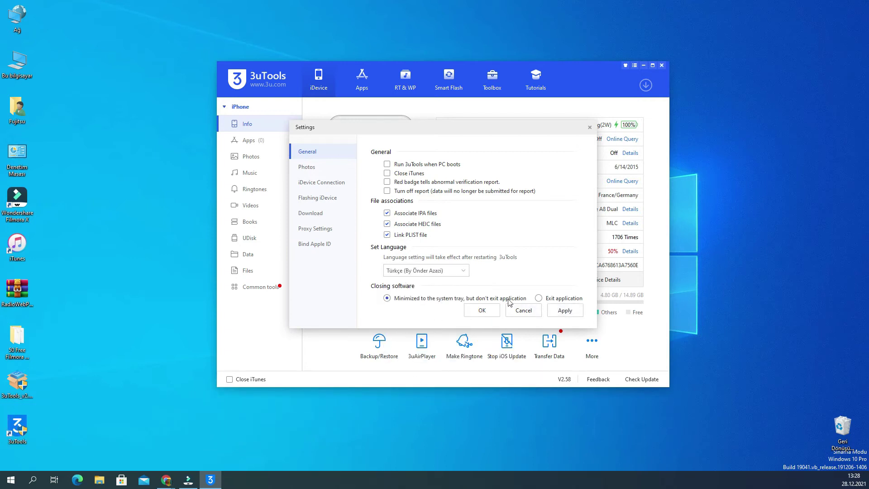
# Step: Choose Exit application as the closing behaviour, save the settings and restart 3uTools
pyautogui.click(539, 298)
pyautogui.click(488, 314)
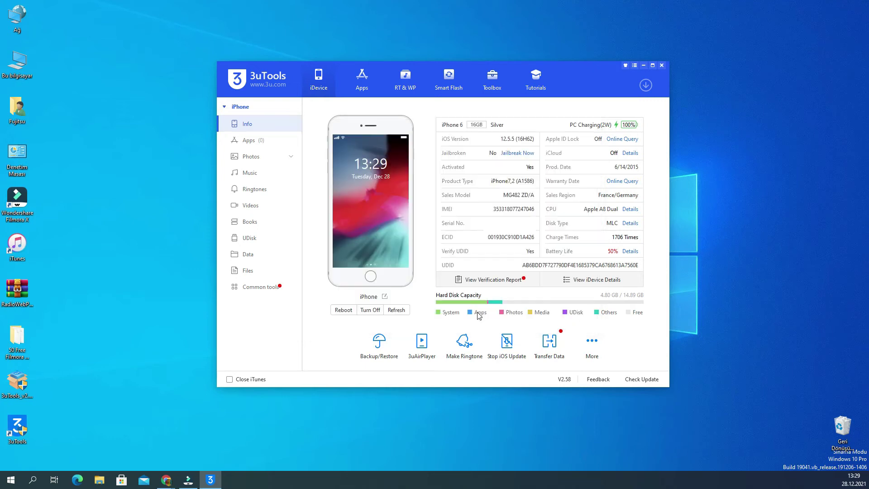
pyautogui.click(661, 65)
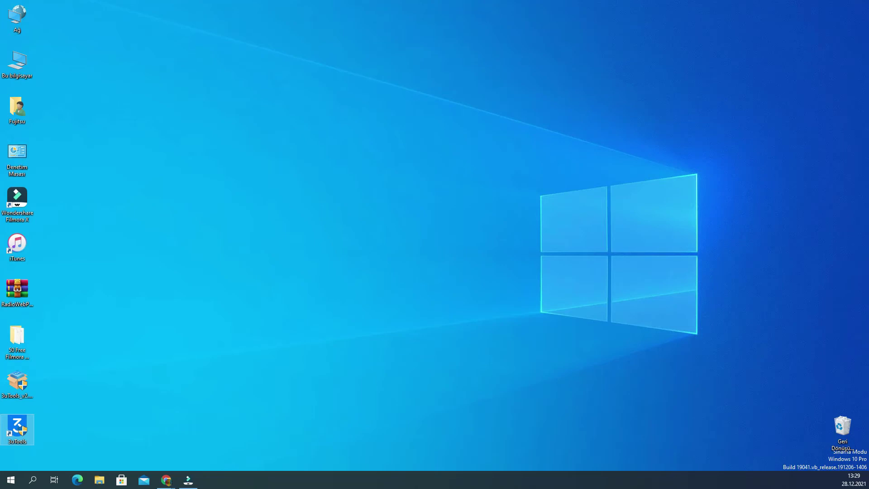
pyautogui.press('Return')
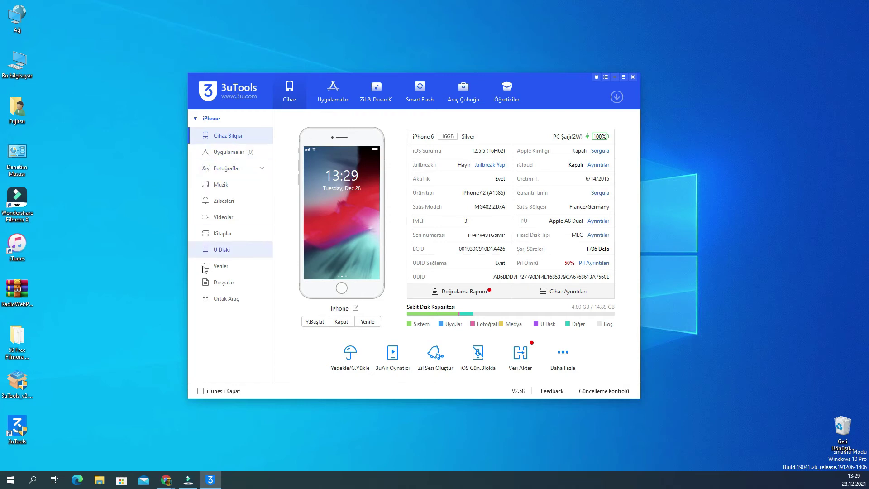
# Step: Open the iPhone's photo section and view the Kamera Rulosu album
pyautogui.click(224, 173)
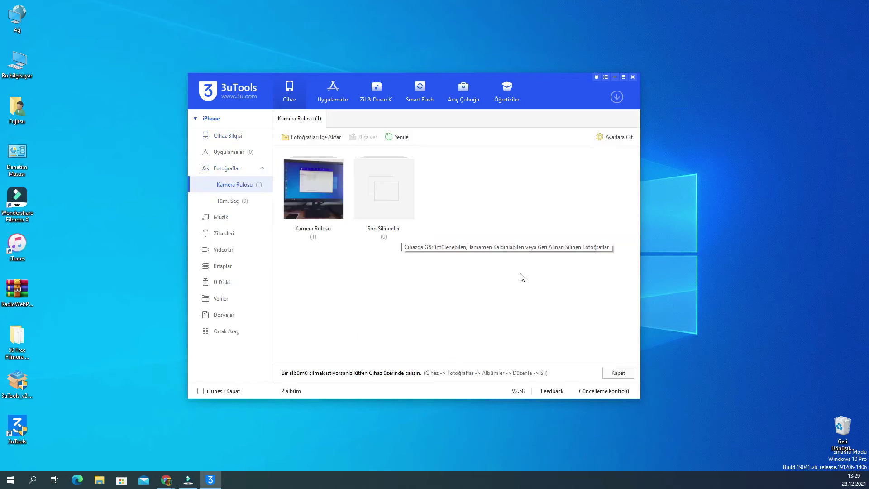
pyautogui.click(333, 199)
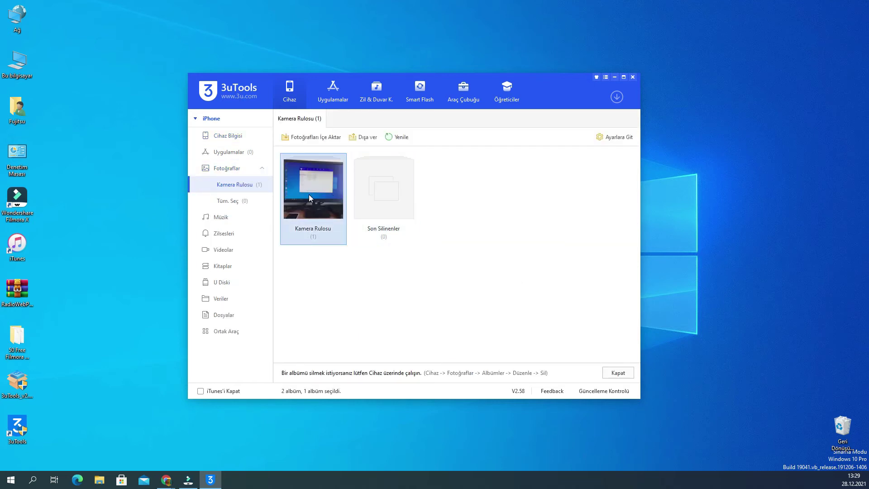
pyautogui.click(315, 209)
pyautogui.click(316, 209)
pyautogui.click(426, 324)
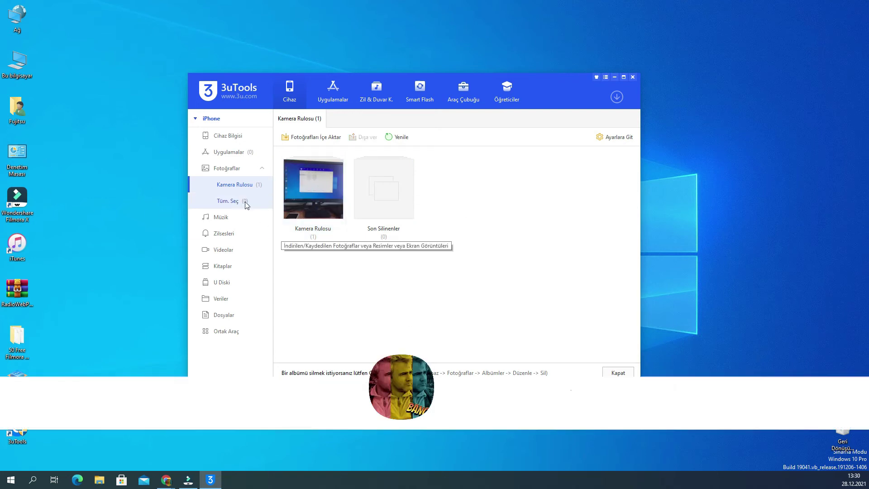
# Step: Export the Kamera Rulosu album to the Desktop folder
pyautogui.rightClick(322, 198)
pyautogui.click(347, 213)
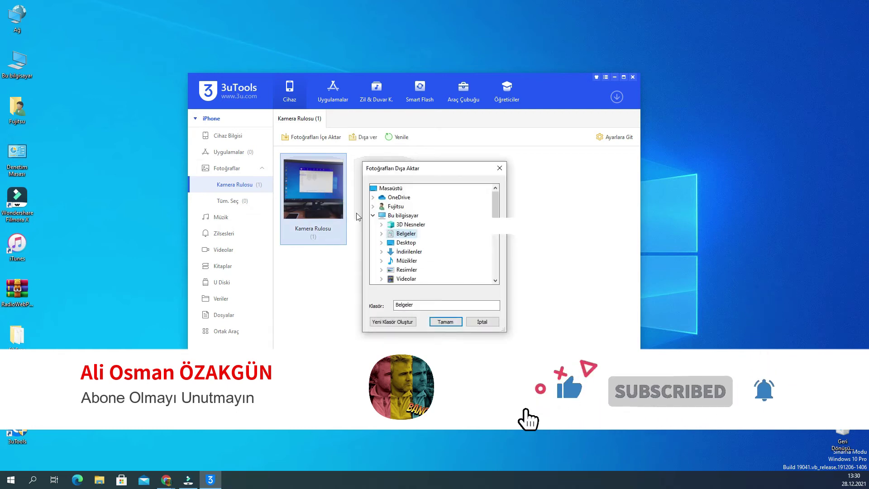
pyautogui.doubleClick(406, 243)
pyautogui.click(445, 322)
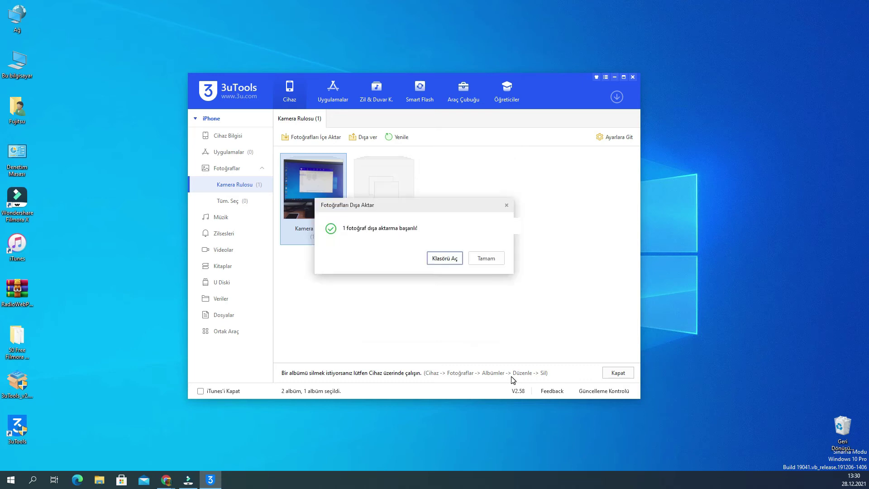
# Step: Check the export folder, place the Kamera Rulosu folder beside the other desktop icons and view its contents
pyautogui.click(443, 259)
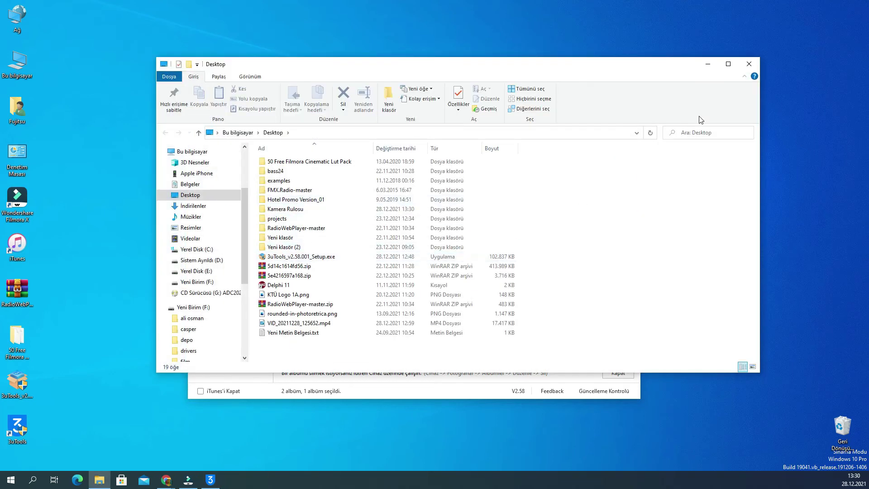
pyautogui.click(750, 64)
pyautogui.moveTo(724, 42); pyautogui.dragTo(70, 42)
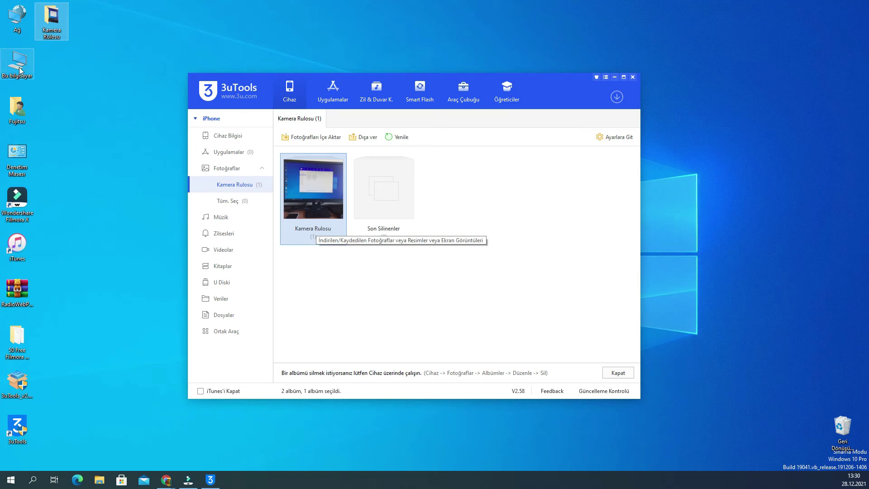
pyautogui.doubleClick(52, 22)
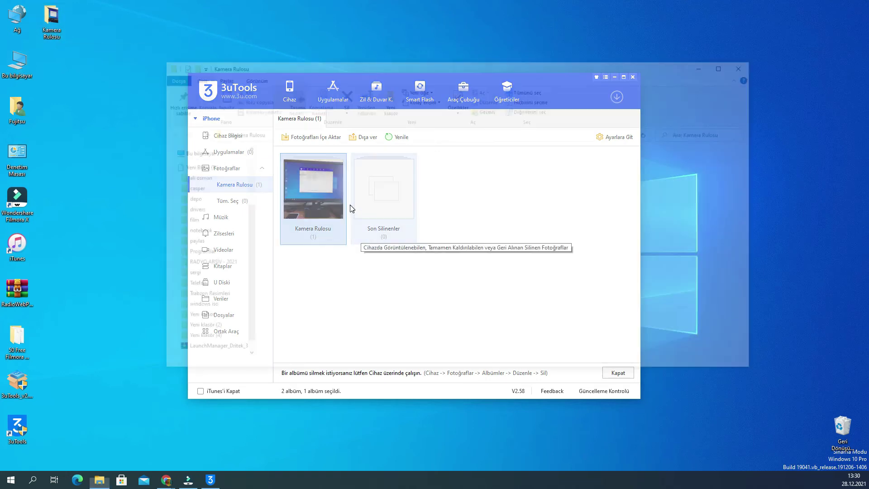
pyautogui.click(749, 63)
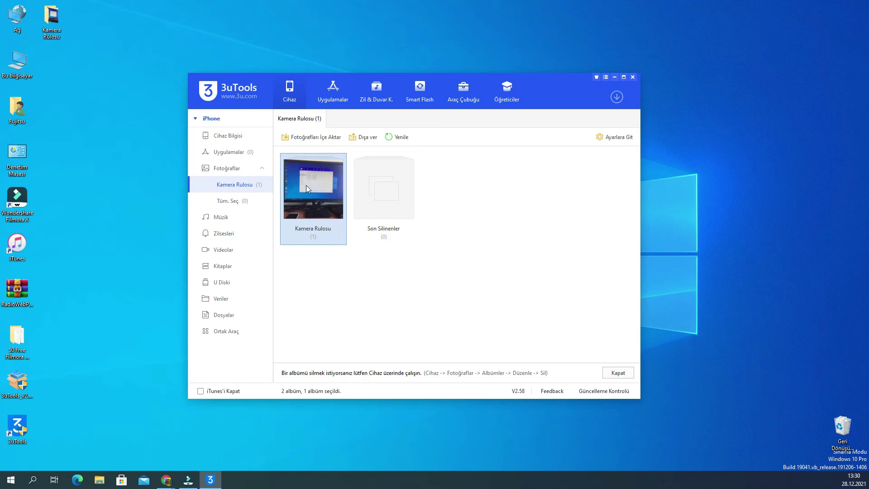
# Step: Look through the iPhone's music, videos, books and U Diski sections
pyautogui.click(237, 218)
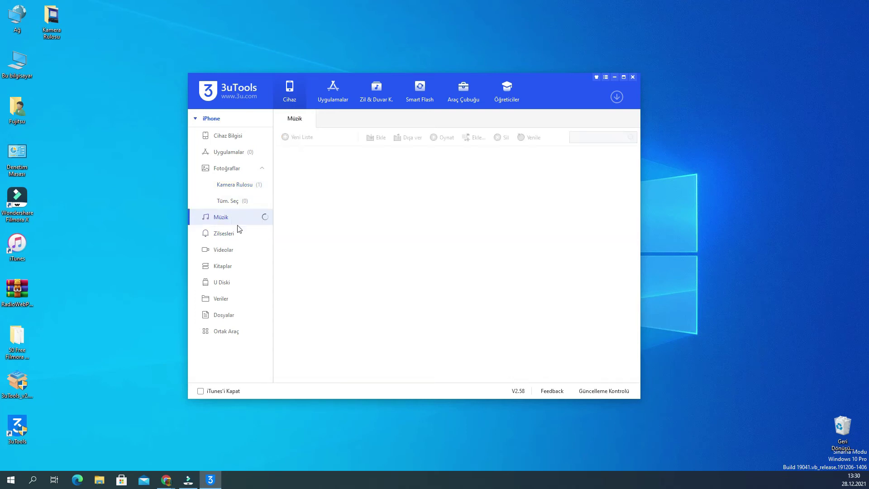
pyautogui.click(248, 248)
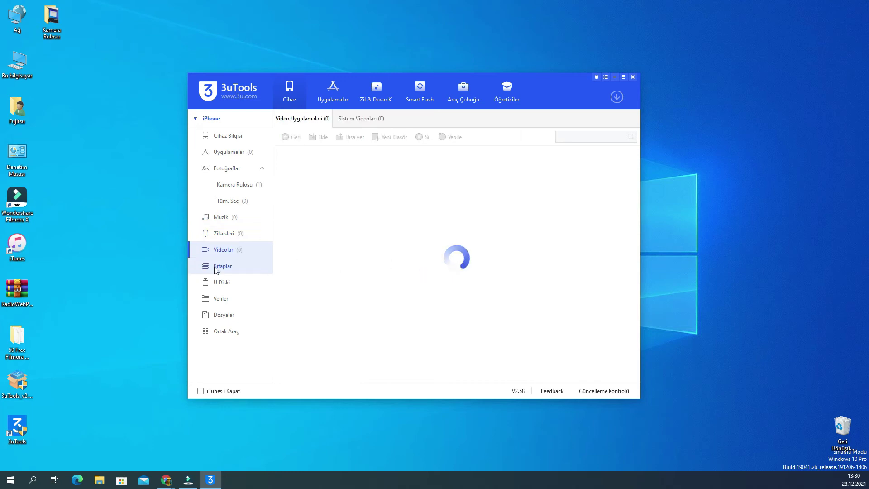
pyautogui.click(239, 270)
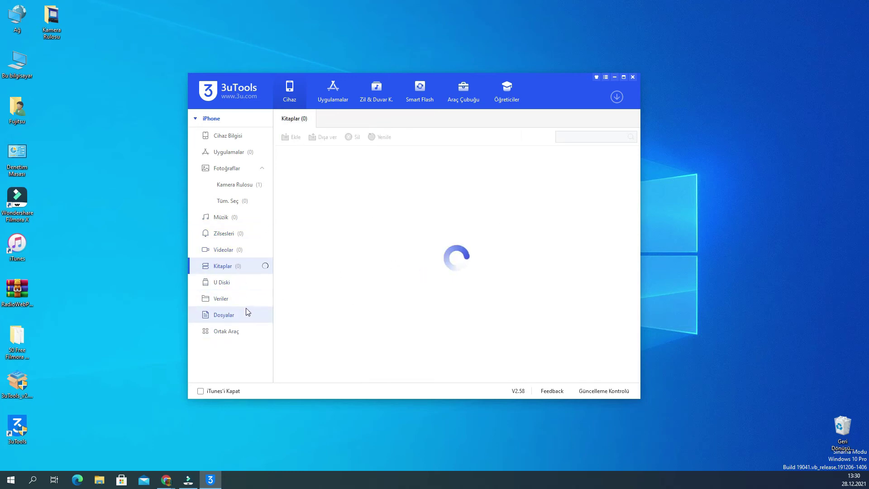
pyautogui.click(247, 289)
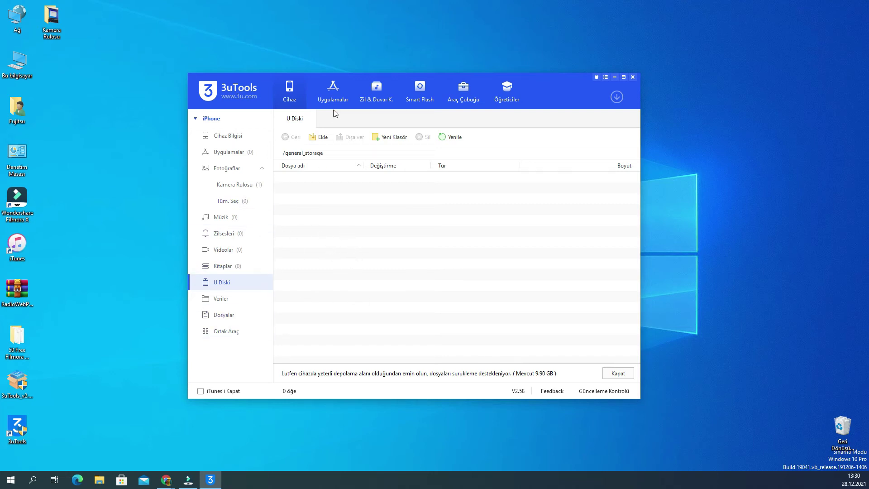
# Step: Look through the ringtone and wallpaper, Smart Flash, Araç Çubuğu, Ortak Araç and Öğreticiler sections
pyautogui.click(376, 97)
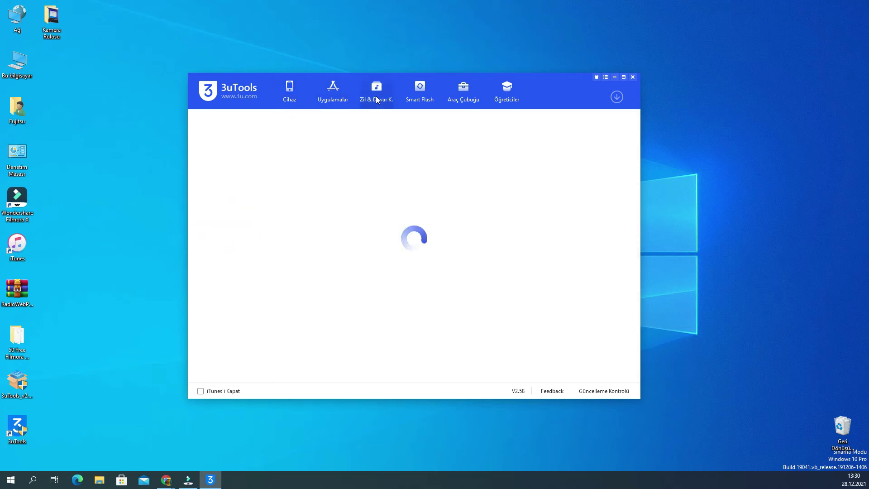
pyautogui.click(422, 91)
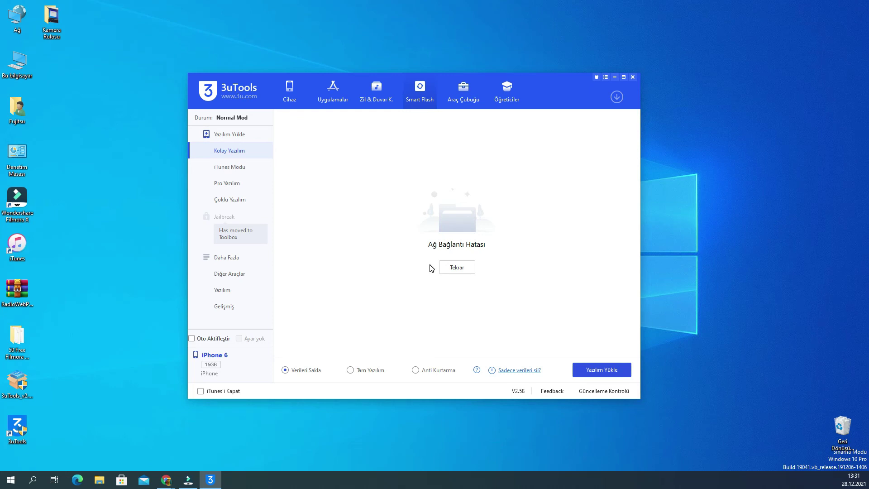
pyautogui.click(466, 96)
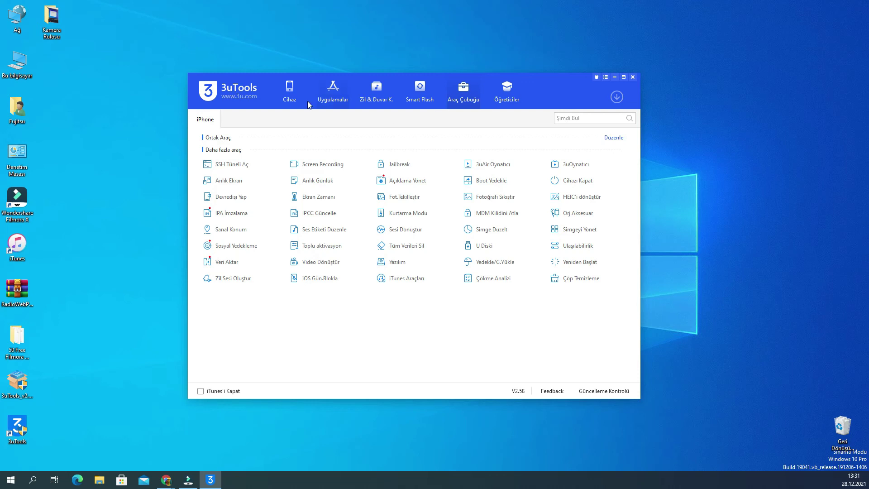
pyautogui.click(286, 100)
pyautogui.click(227, 331)
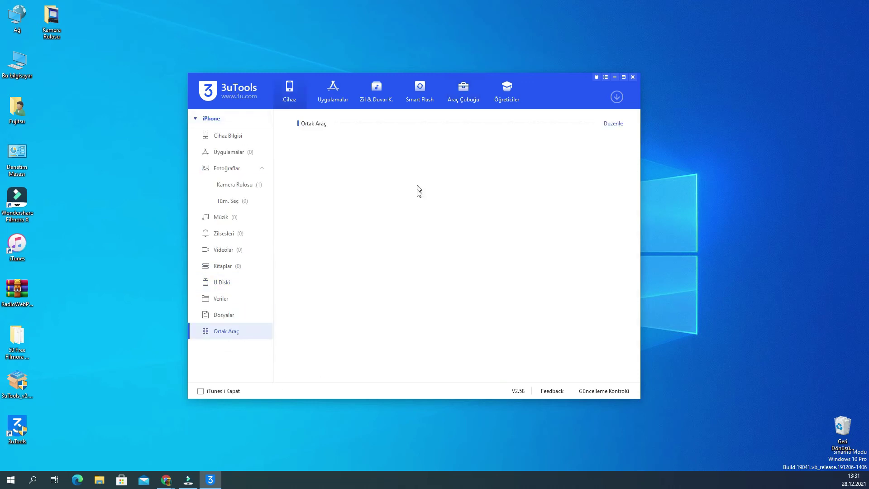
pyautogui.click(466, 97)
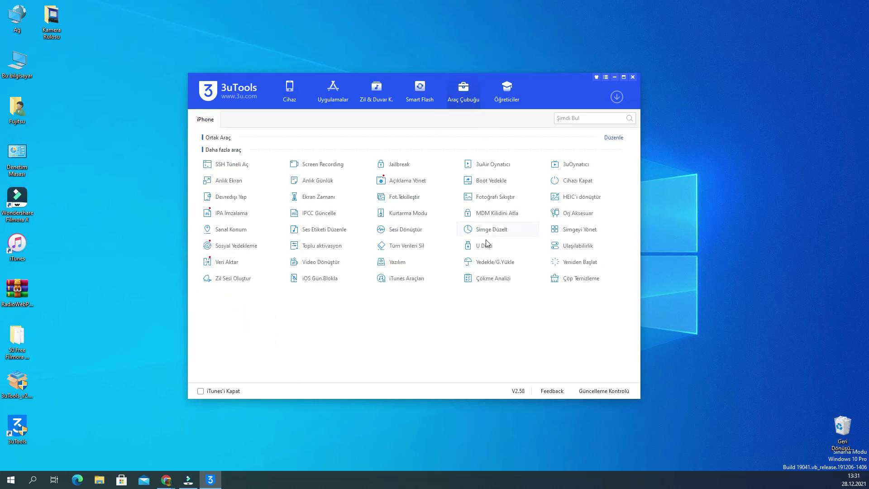
pyautogui.click(513, 99)
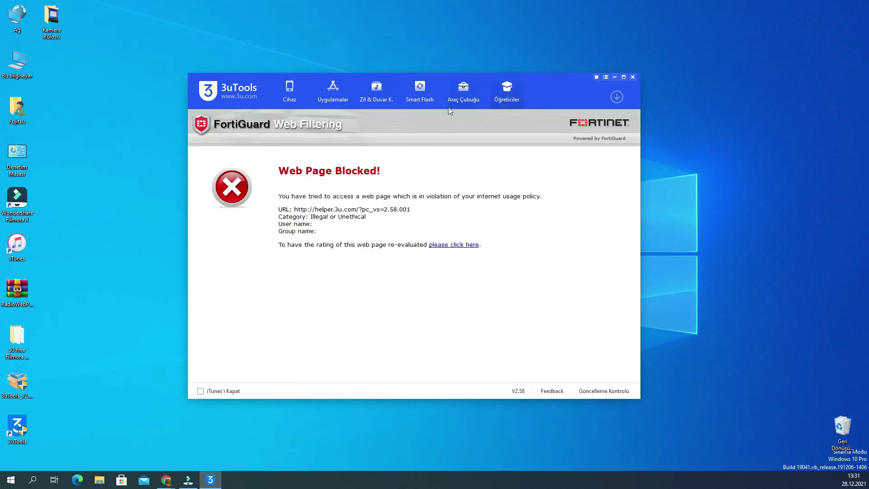
# Step: Return to the iPhone's Cihaz Bilgisi overview and expand the device's content list
pyautogui.click(303, 107)
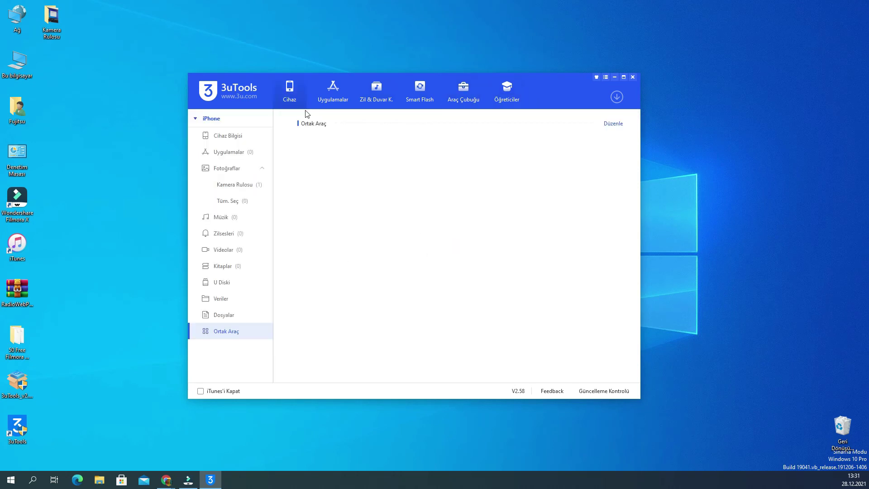
pyautogui.click(229, 136)
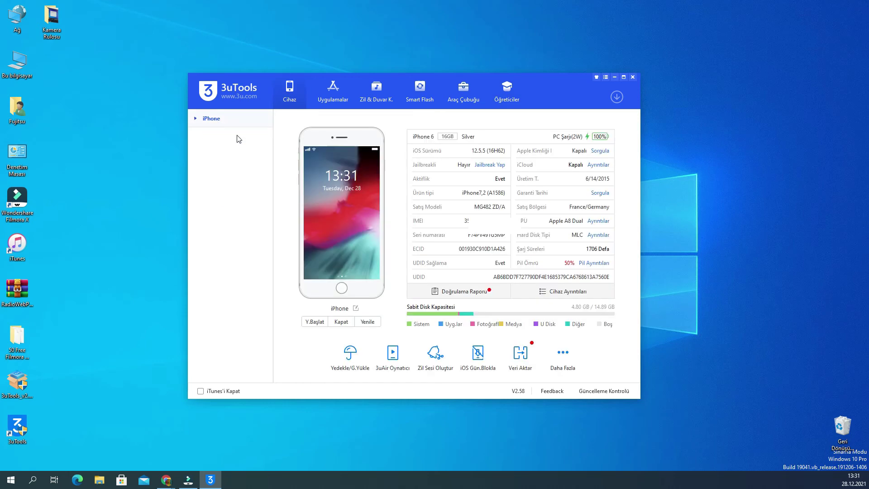
pyautogui.click(199, 119)
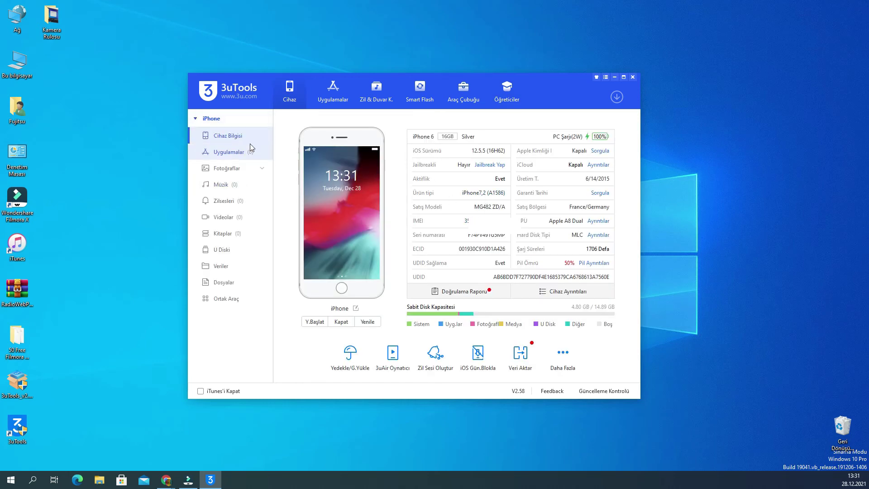
# Step: Browse the featured iPhone apps and games offered for installation in Uygulamalar
pyautogui.click(333, 108)
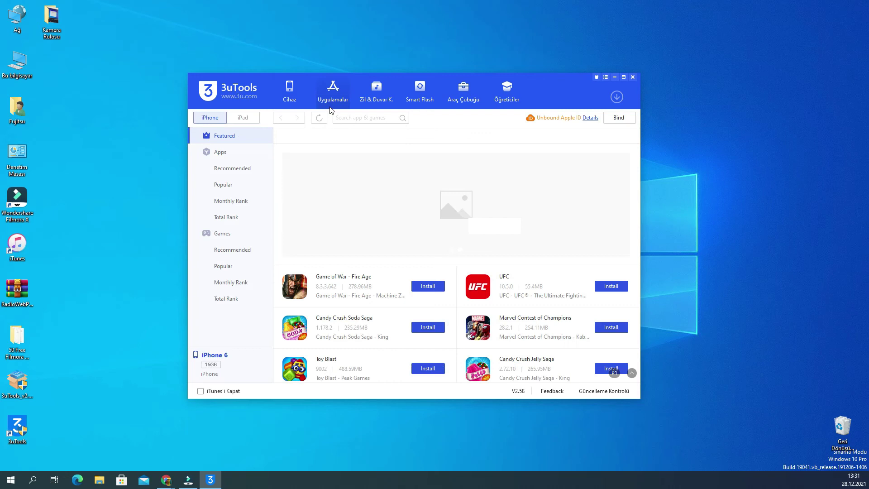
pyautogui.scroll(-5, 382, 288)
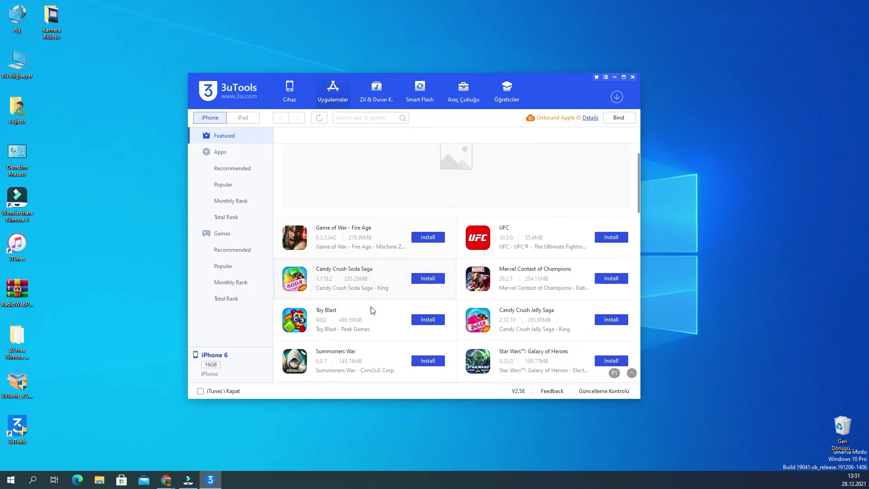
pyautogui.scroll(-1, 385, 288)
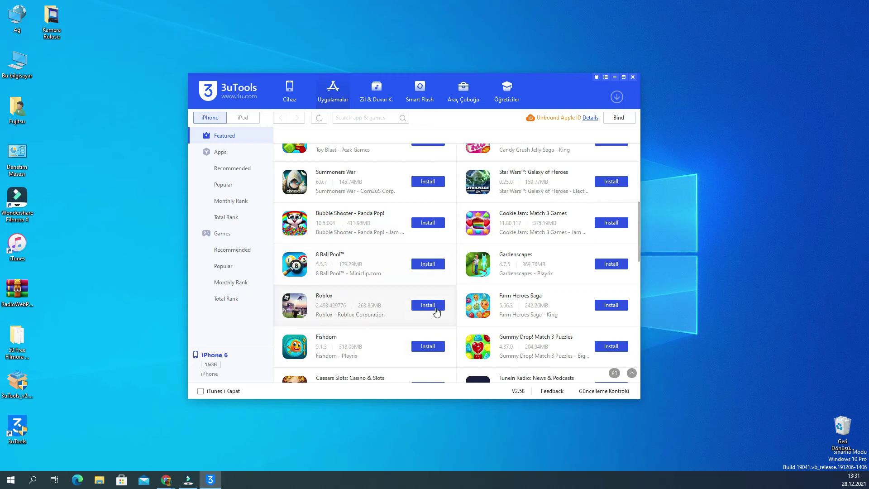
# Step: View the Apple ID binding settings for app downloads and close them without linking an account
pyautogui.scroll(4, 618, 378)
pyautogui.click(619, 118)
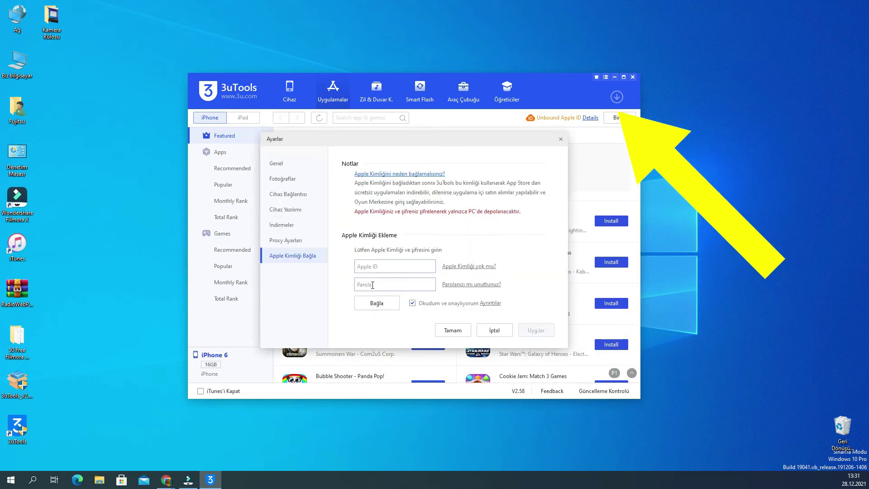
pyautogui.click(494, 330)
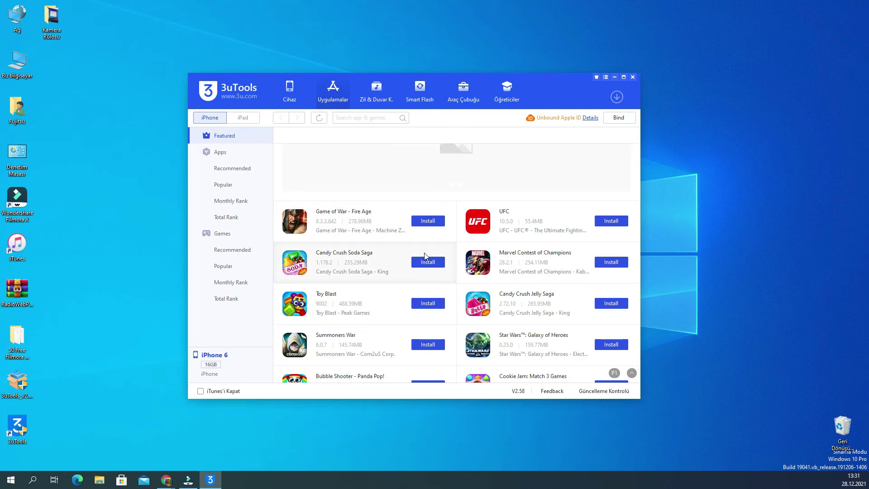
pyautogui.click(622, 117)
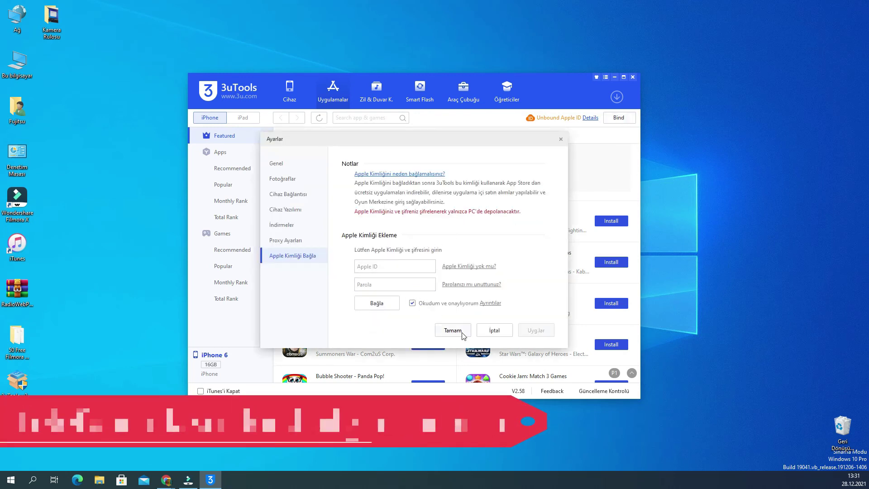
pyautogui.click(494, 332)
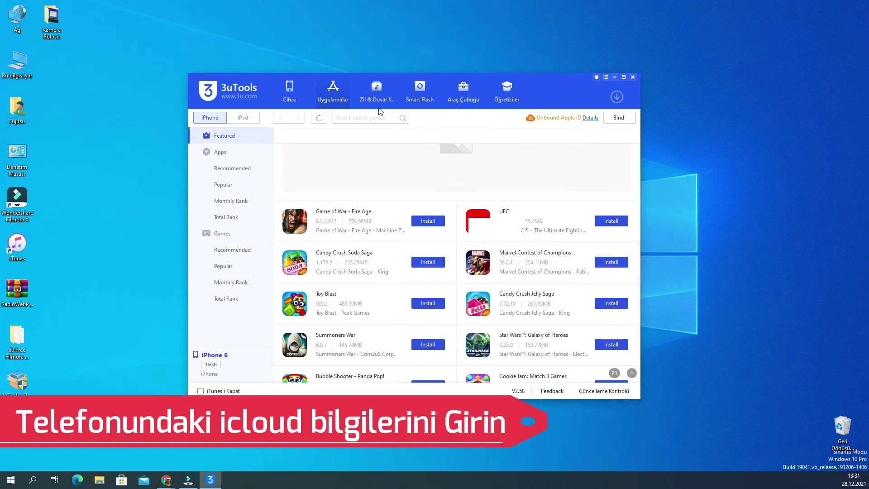
# Step: View the iPhone's mirrored screen in 3uAirPlayer from the device overview, then close the player
pyautogui.click(302, 98)
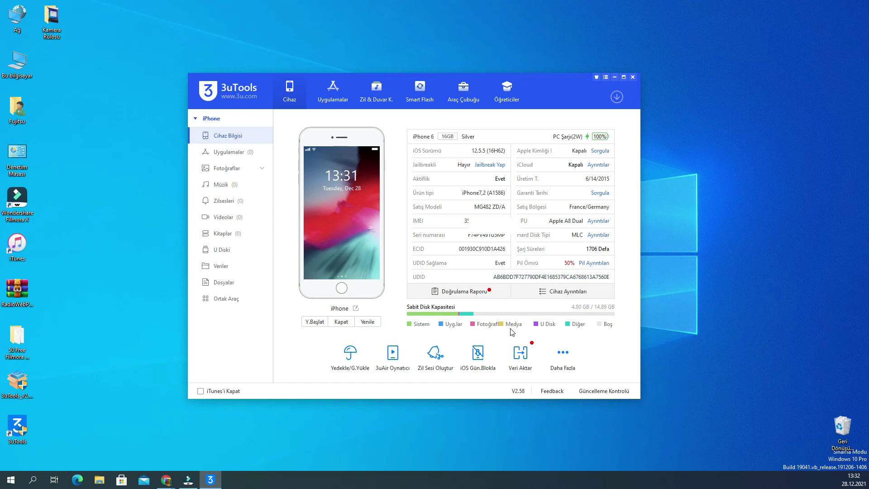
pyautogui.click(396, 361)
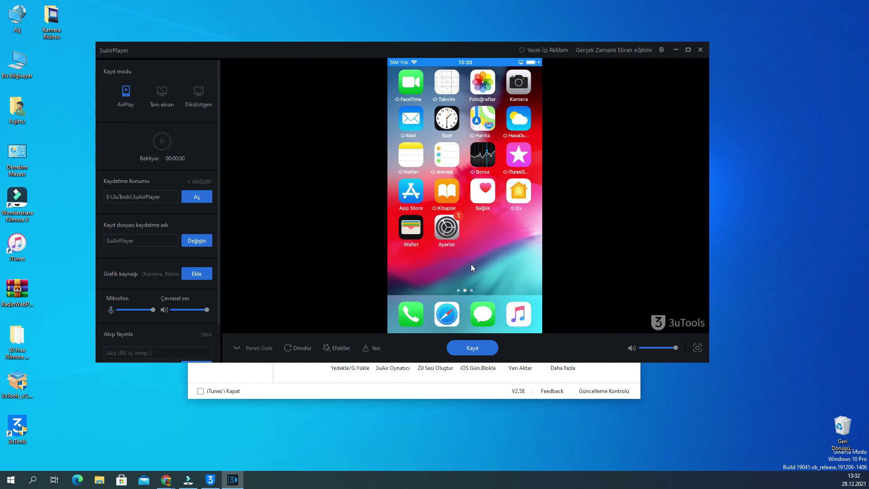
pyautogui.click(701, 50)
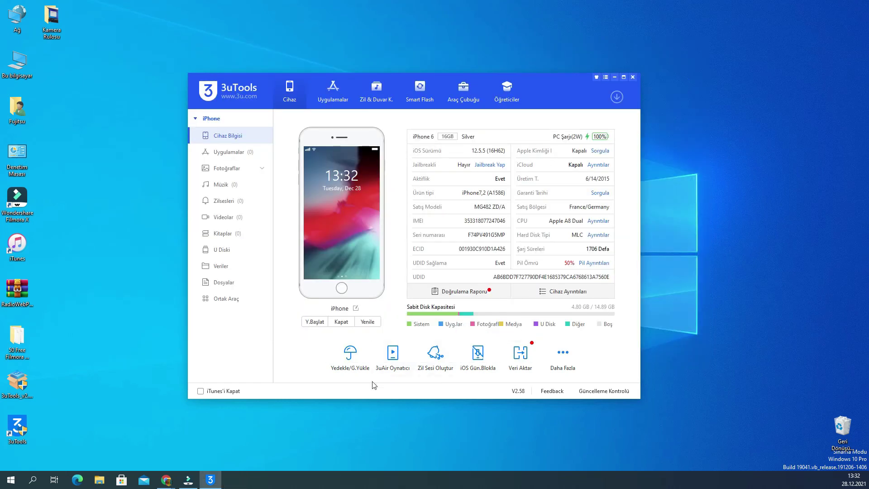
# Step: Review the iPhone's full backup, custom backup and saved backup restore options, then close the backup tool
pyautogui.click(351, 361)
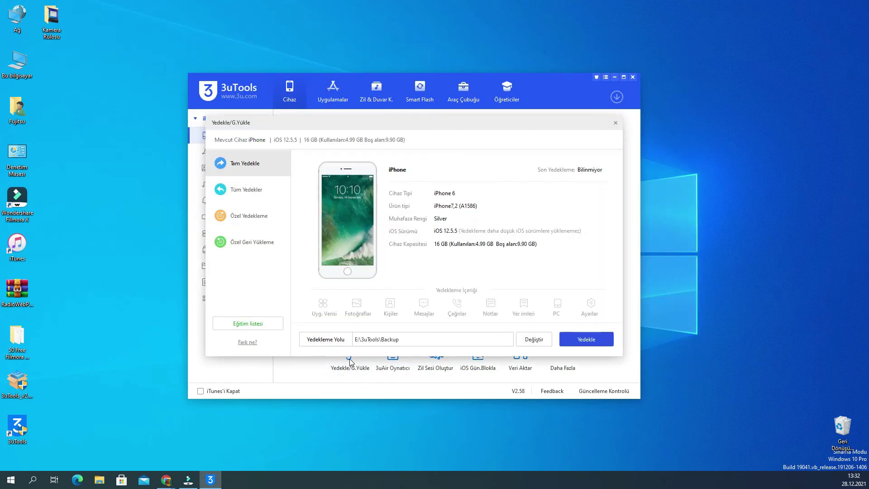
pyautogui.click(244, 173)
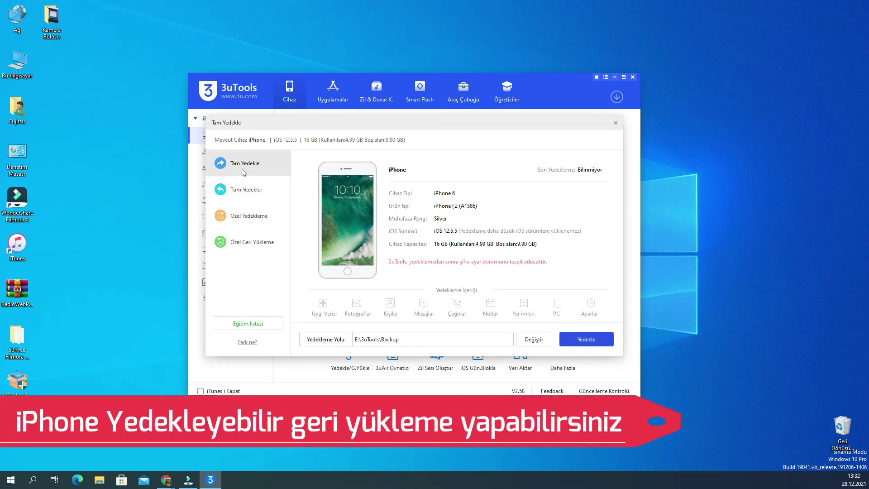
pyautogui.click(264, 221)
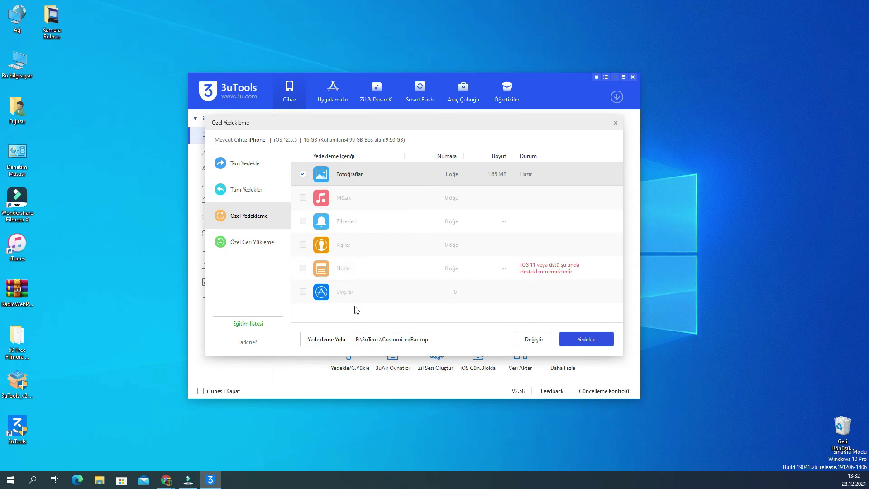
pyautogui.click(242, 164)
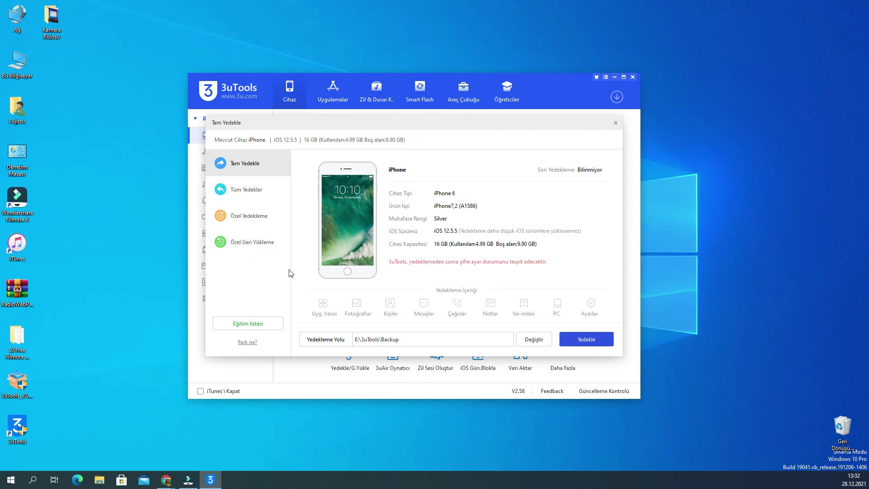
pyautogui.click(244, 194)
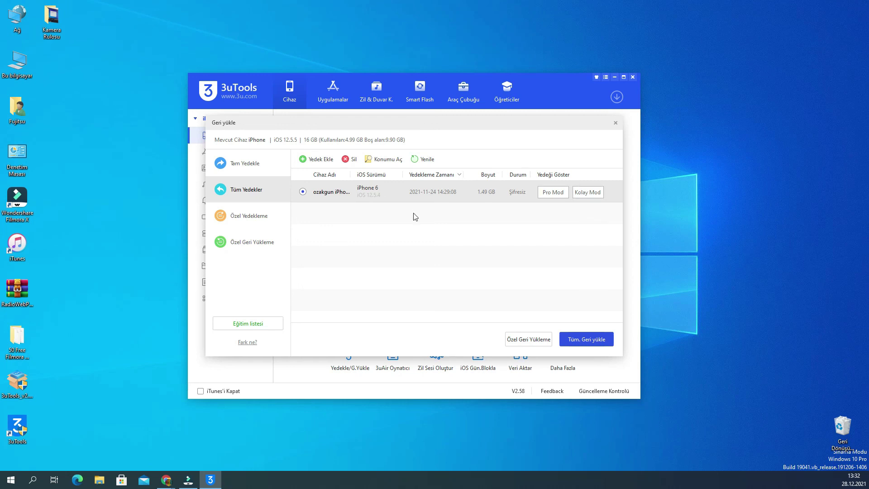
pyautogui.click(615, 122)
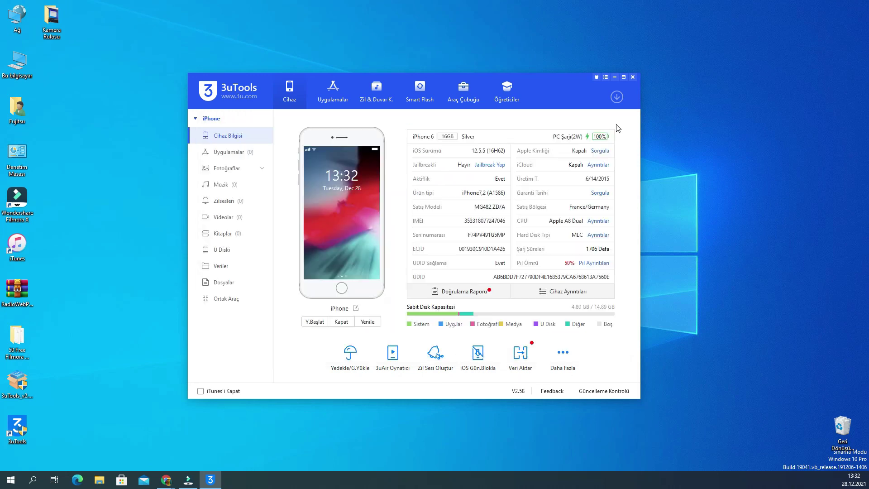
# Step: Look at the ringtone maker, iOS update blocker and data transfer tools, closing each one after viewing
pyautogui.click(435, 357)
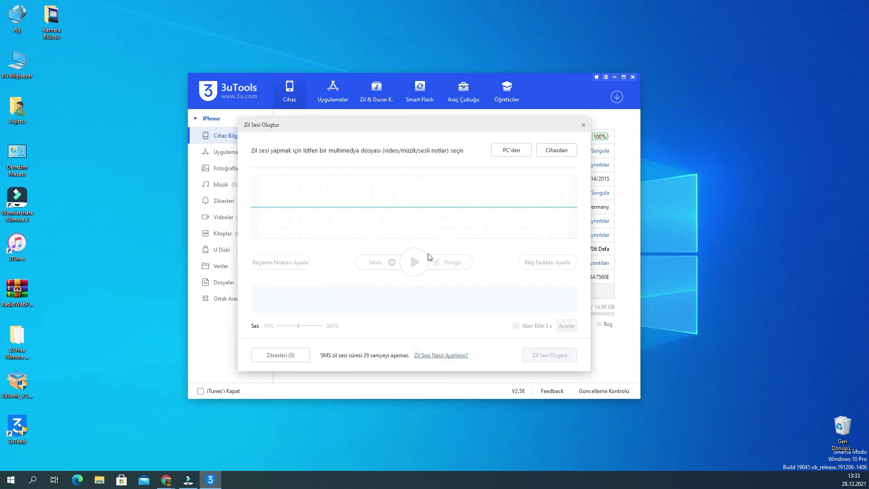
pyautogui.click(584, 125)
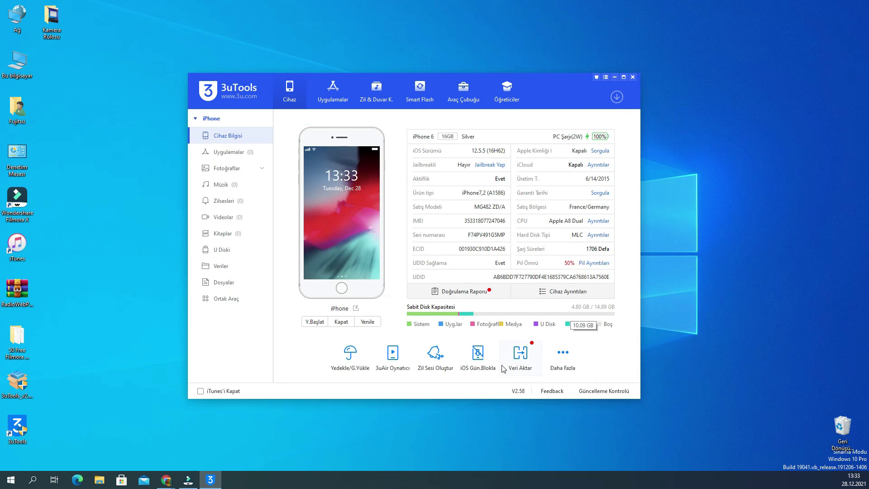
pyautogui.click(488, 372)
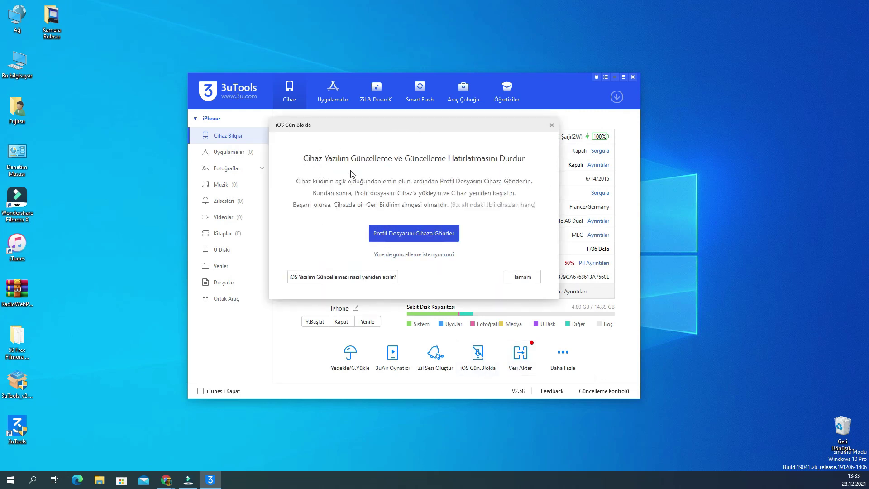
pyautogui.click(530, 280)
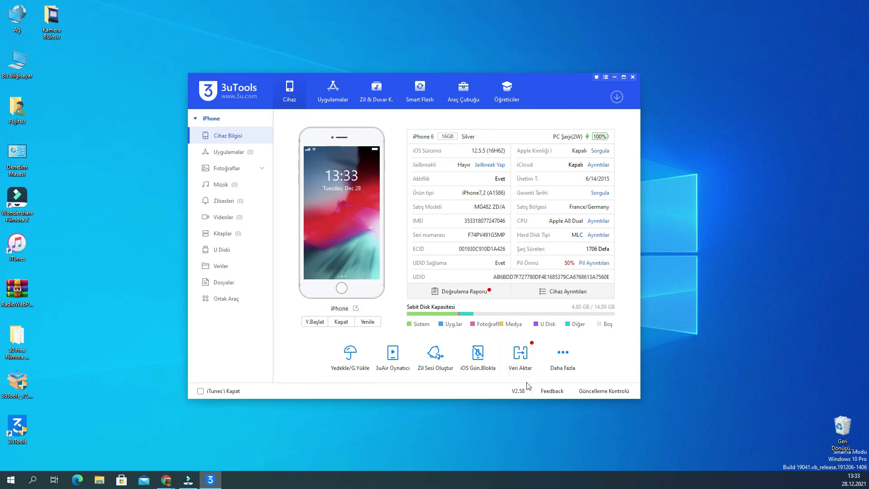
pyautogui.click(527, 366)
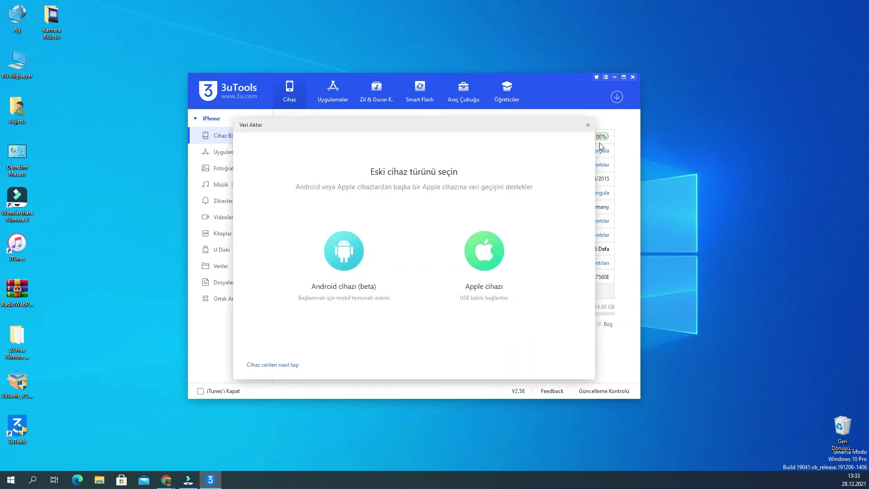
pyautogui.click(588, 125)
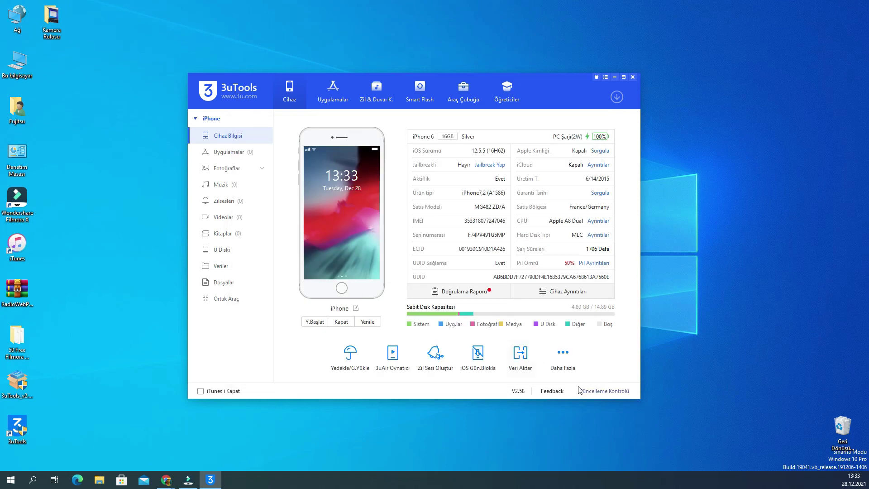